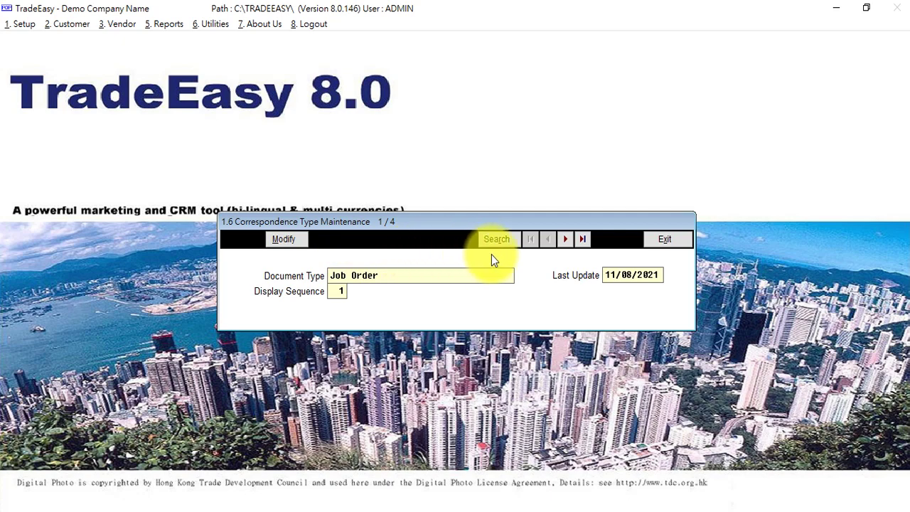
# Step: Review each document type record in Correspondence Type Maintenance, from Job Order through User Define Document, and close the window
pyautogui.click(567, 239)
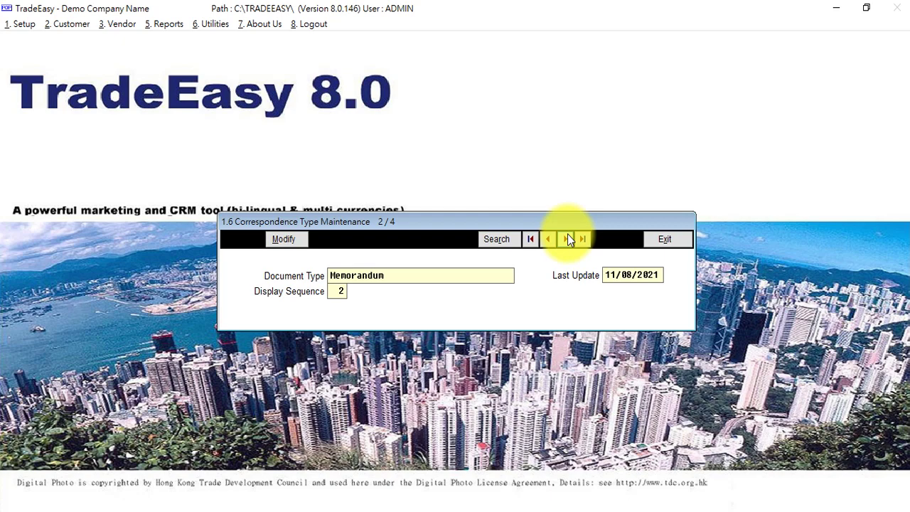
pyautogui.click(566, 241)
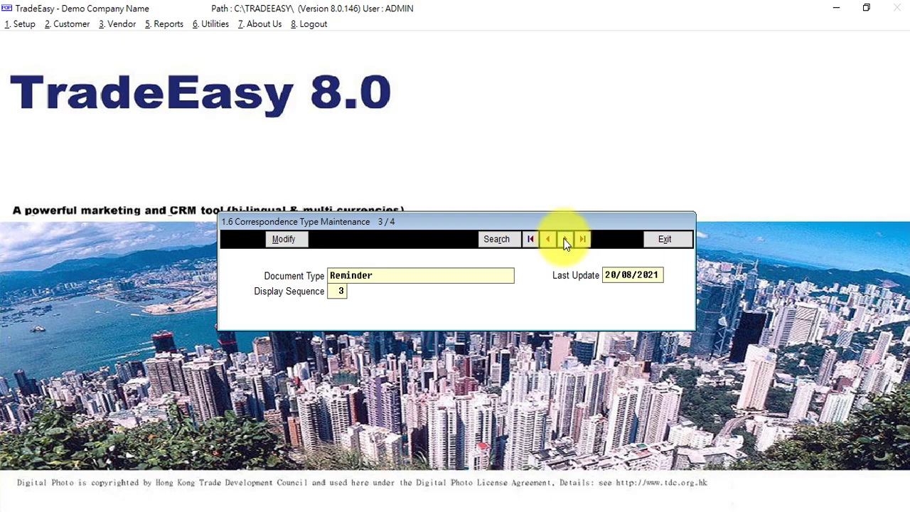
pyautogui.click(566, 242)
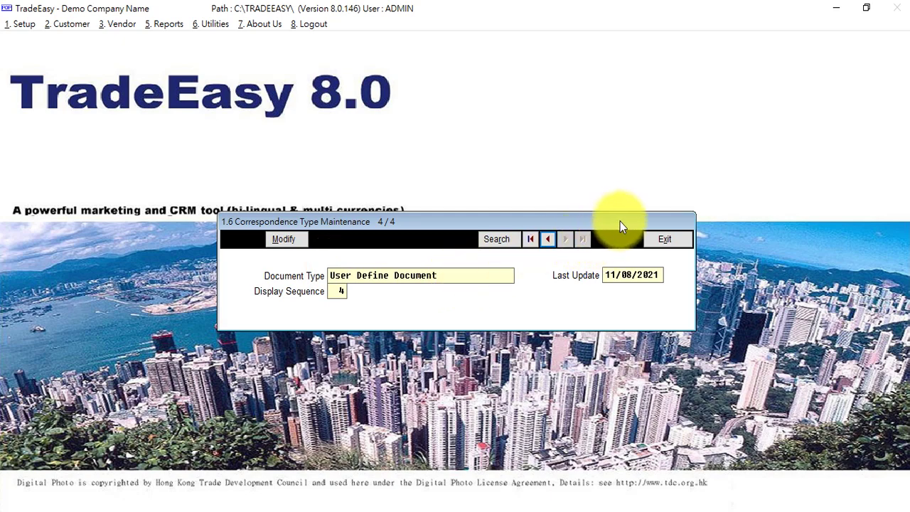
pyautogui.click(660, 239)
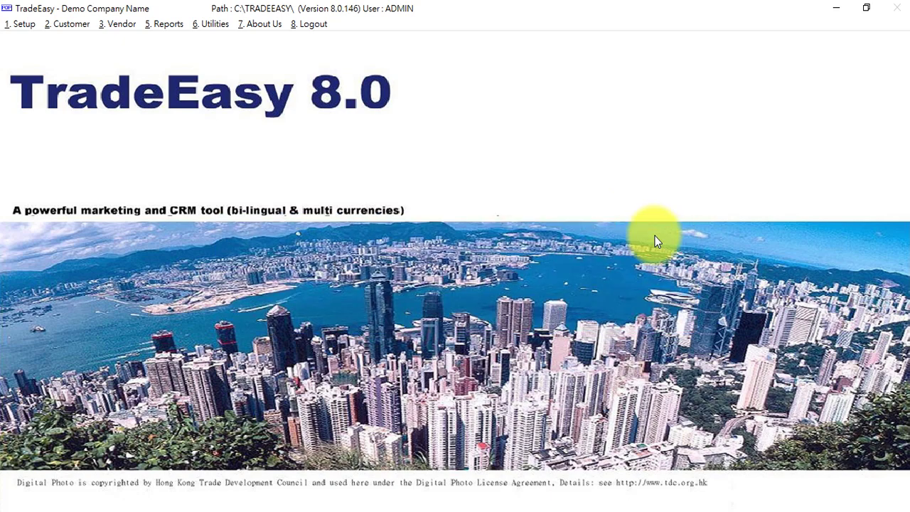
# Step: Open the customer Correspondence Memo and add a Job Order document for CLIENT C1 with the subject JOB ASSIGNMENT
pyautogui.click(65, 26)
pyautogui.click(81, 40)
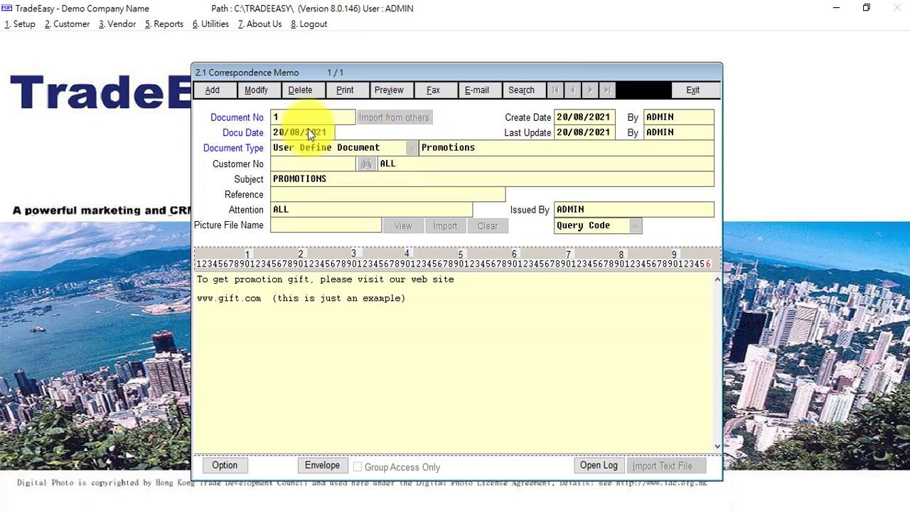
pyautogui.click(209, 87)
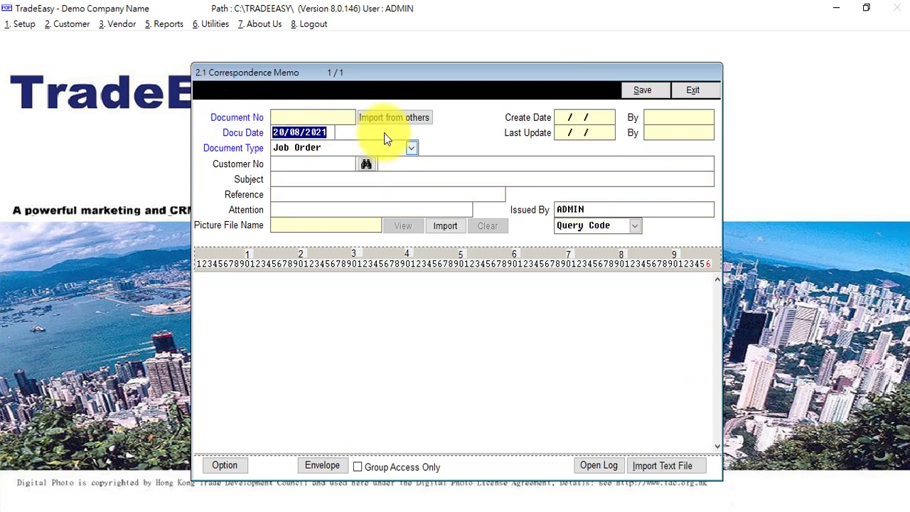
pyautogui.click(352, 163)
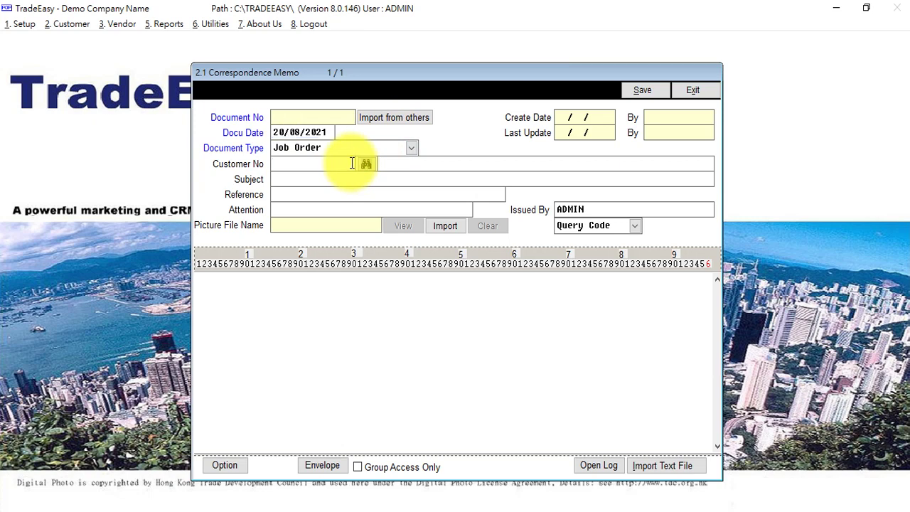
pyautogui.write('C1')
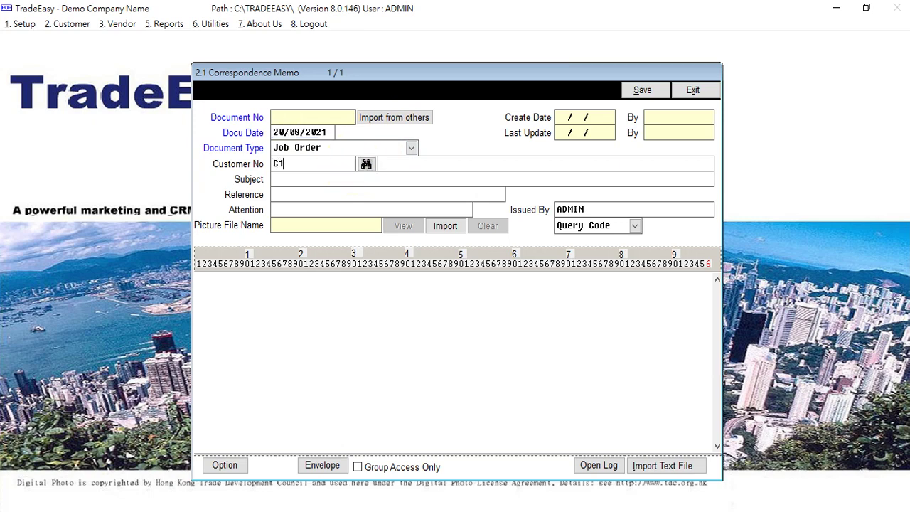
pyautogui.press('Return')
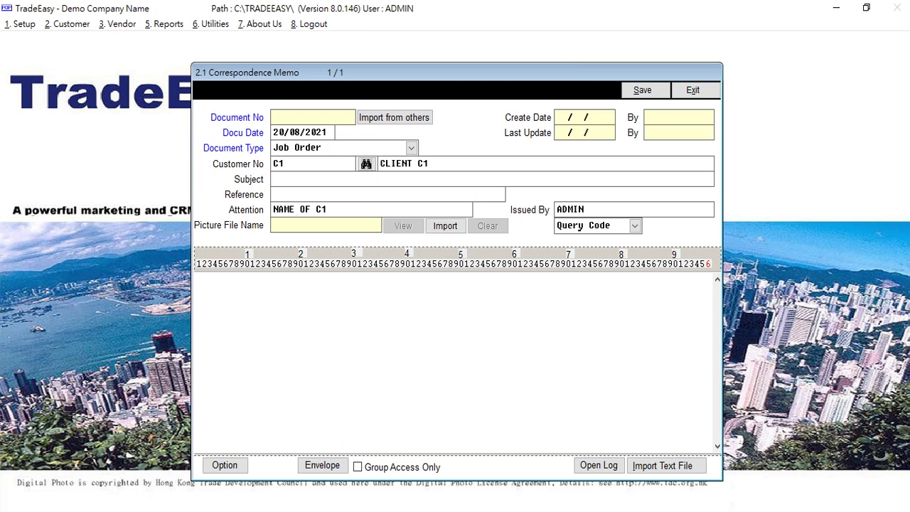
pyautogui.write('JOB ASSIGNMENT')
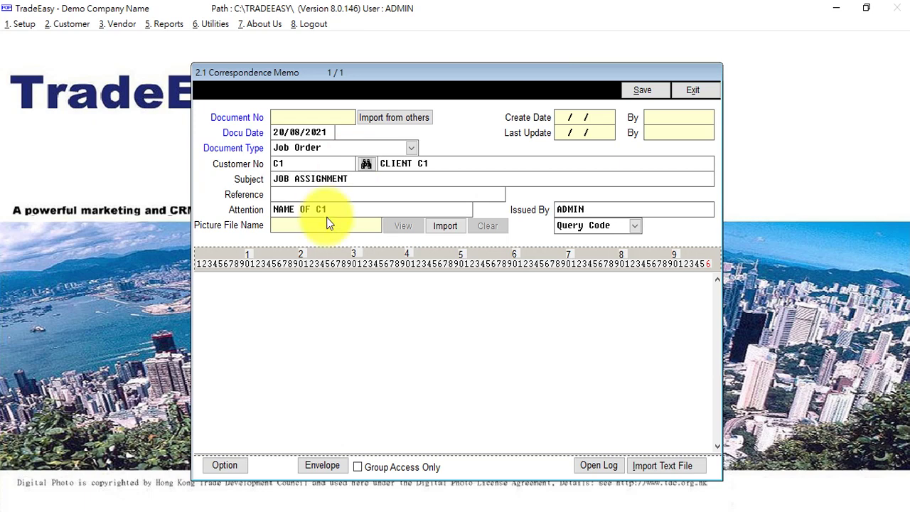
# Step: Write "assign jobs to do" as the memo's body text and save the document
pyautogui.click(325, 298)
pyautogui.write('ass')
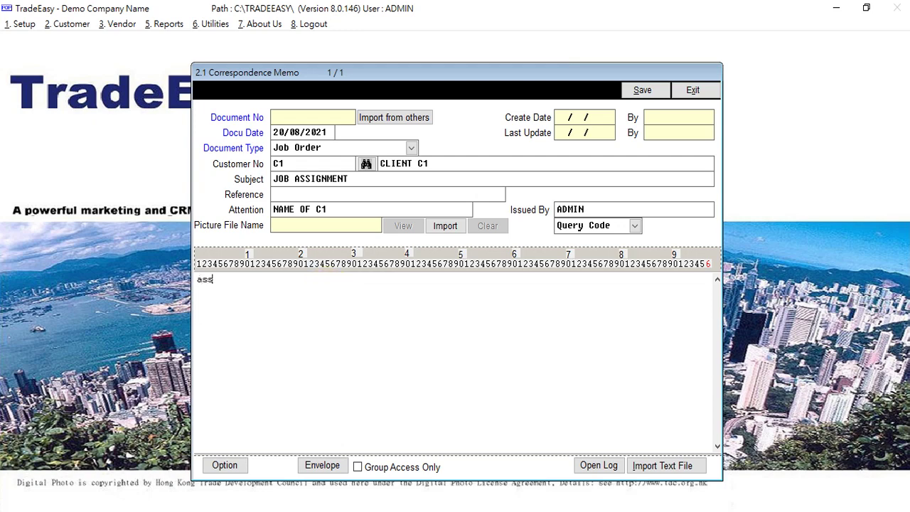
pyautogui.write('ign me')
pyautogui.press('BackSpace')
pyautogui.press('BackSpace')
pyautogui.write('j')
pyautogui.press('BackSpace')
pyautogui.write('jov')
pyautogui.press('BackSpace')
pyautogui.write('bs to do')
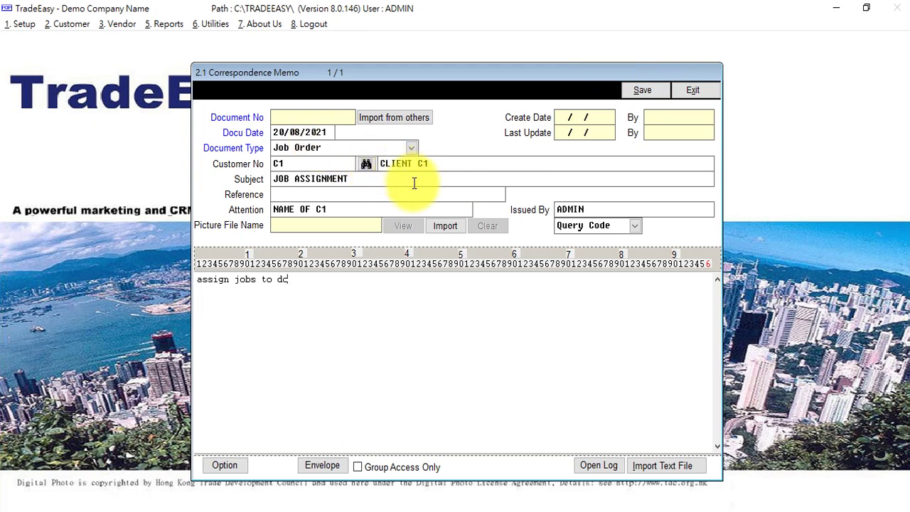
pyautogui.click(641, 90)
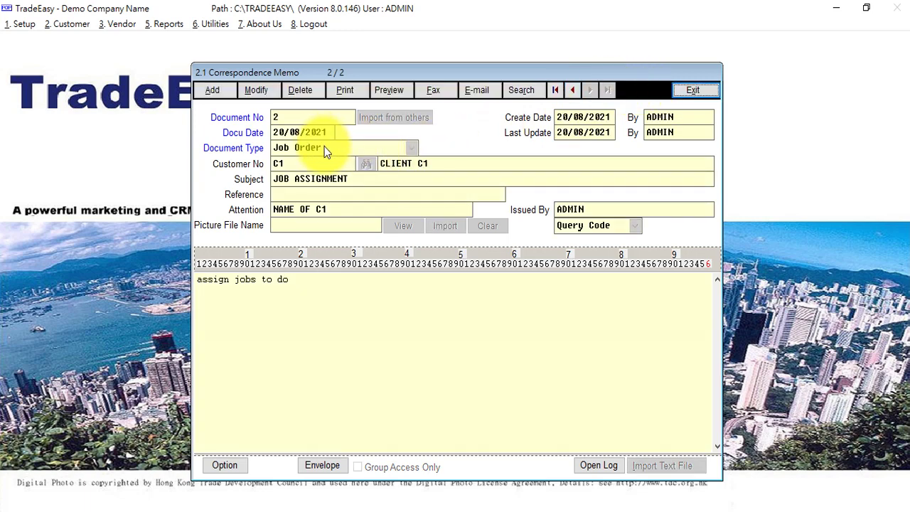
# Step: Add another memo with the document type User Define Document, naming the type NEW DOC NAME
pyautogui.click(214, 90)
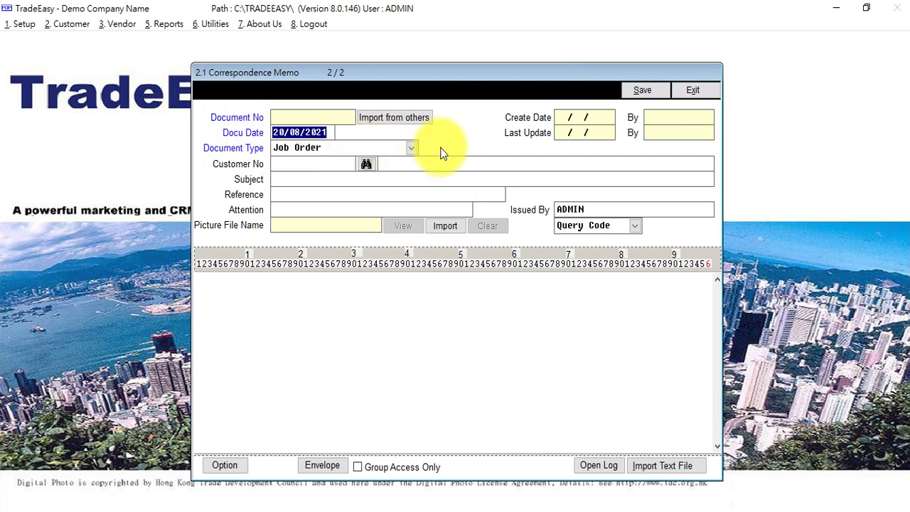
pyautogui.click(411, 148)
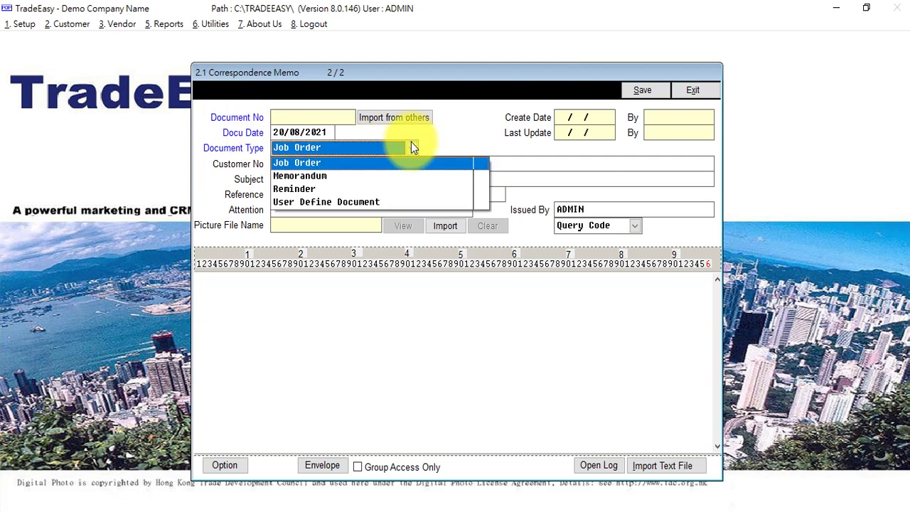
pyautogui.click(400, 202)
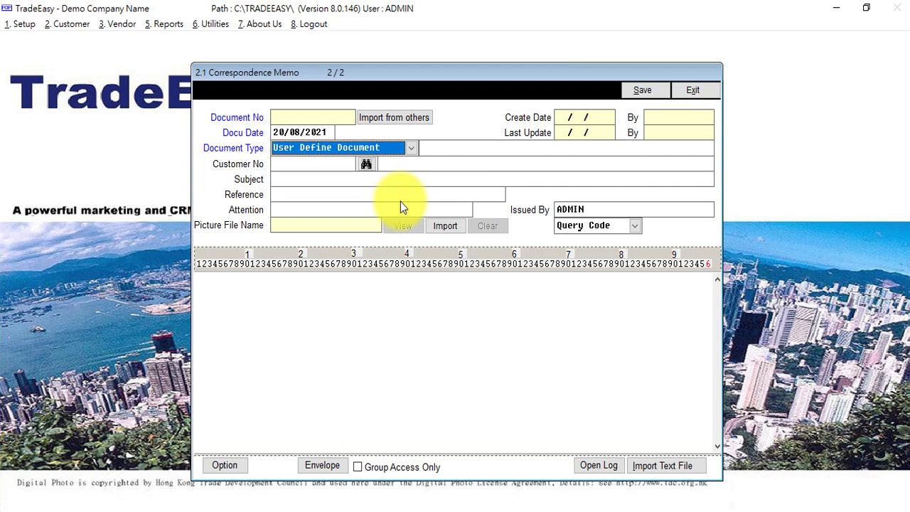
pyautogui.click(447, 150)
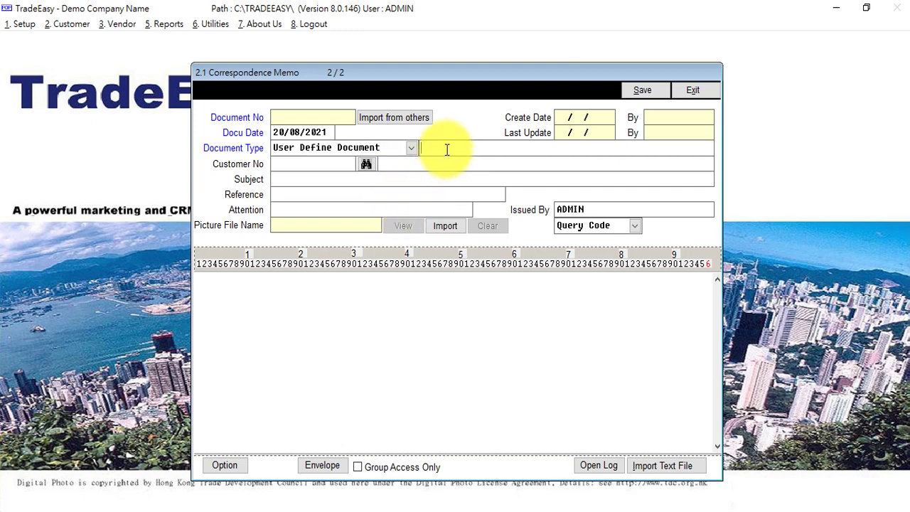
pyautogui.write('NEW ')
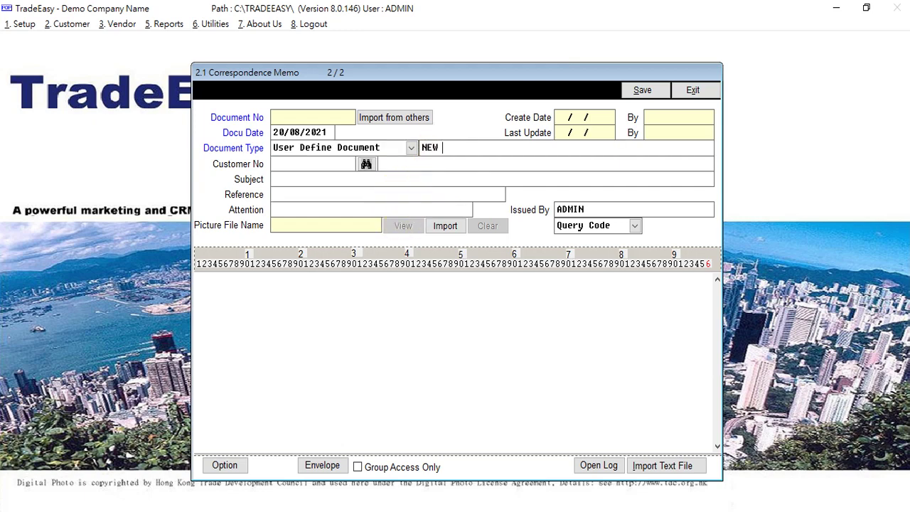
pyautogui.write('DOC NAME')
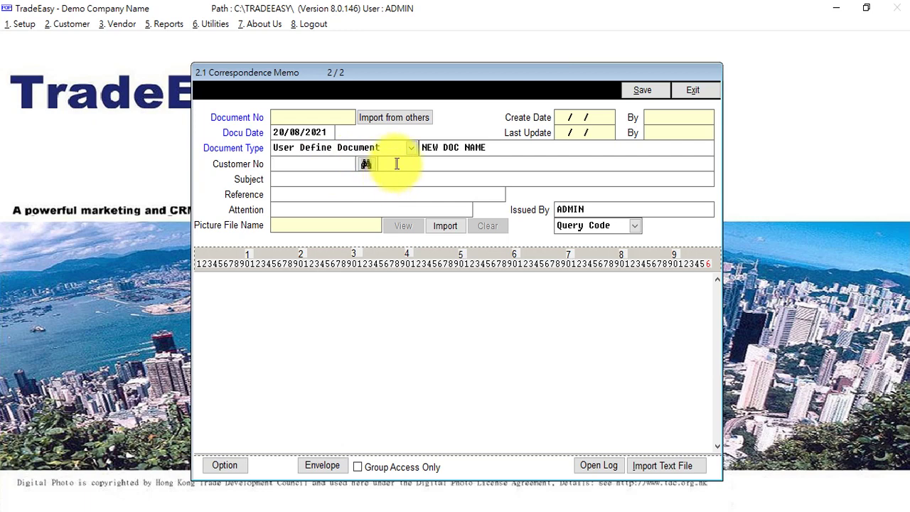
# Step: Fill in the memo's company name as ANY CLIENT, the subject as SUBJECT and the attention as ALL PEOPLE
pyautogui.write('ANY')
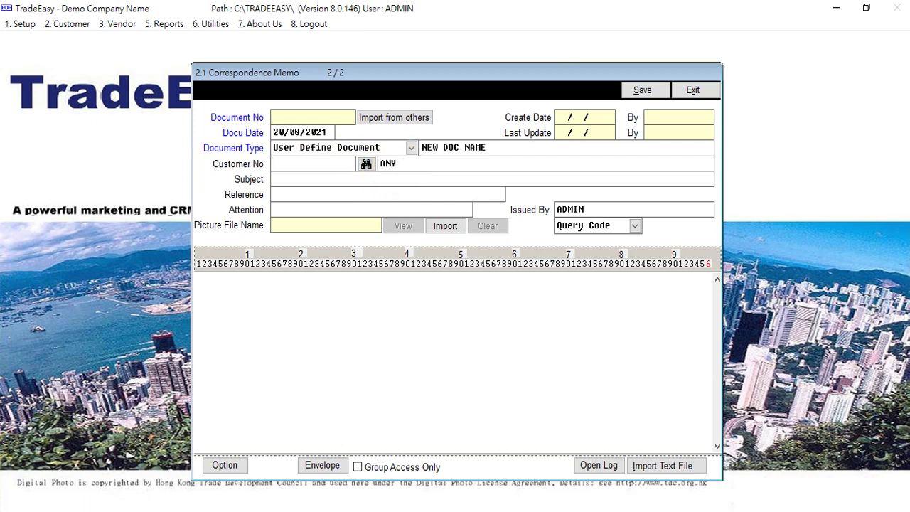
pyautogui.write(' CLIENT')
pyautogui.write('SUBJE')
pyautogui.press('BackSpace')
pyautogui.press('BackSpace')
pyautogui.write('JECT')
pyautogui.click(273, 194)
pyautogui.write('ALL PE')
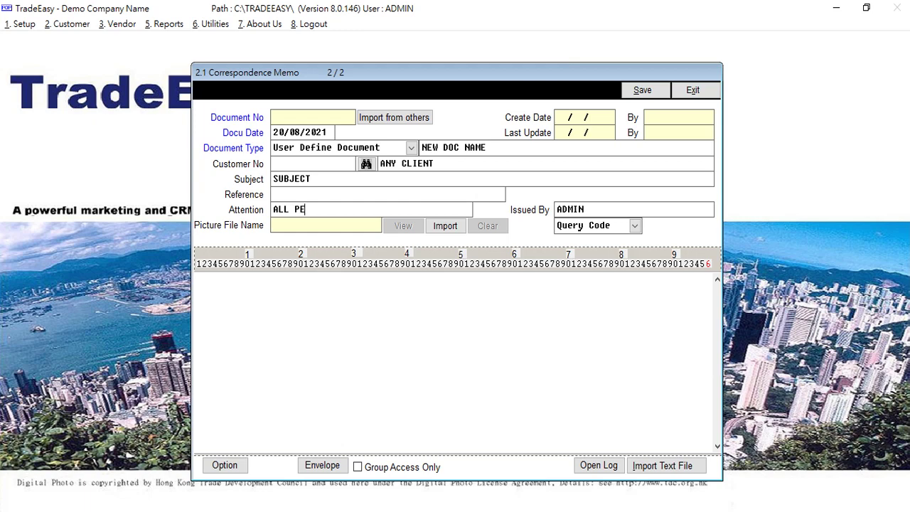
pyautogui.write('O')
pyautogui.press('BackSpace')
pyautogui.write('OPLE')
pyautogui.press('Tab')
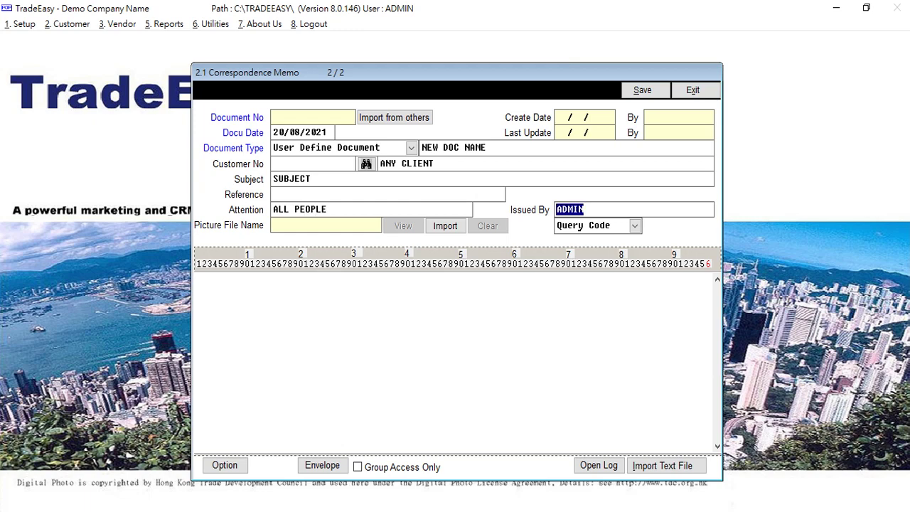
# Step: Write "THIS IS A DEMO DOCUMENT" as the body text and save the user-defined memo
pyautogui.click(312, 294)
pyautogui.write('THIS ')
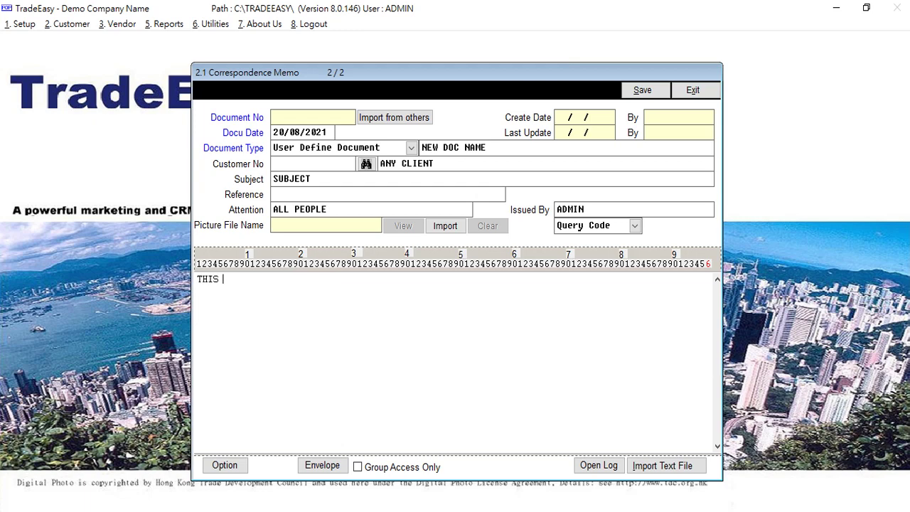
pyautogui.write('IS A DEMO DOCUMENT')
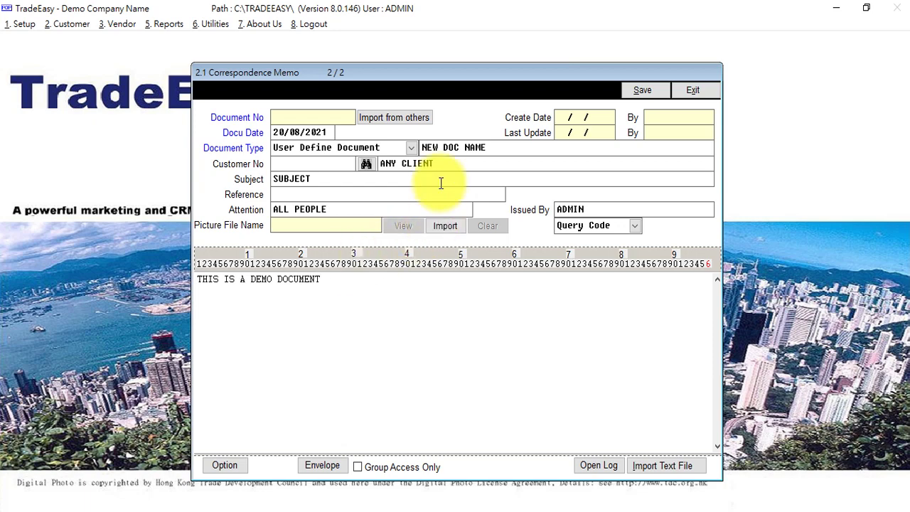
pyautogui.click(640, 91)
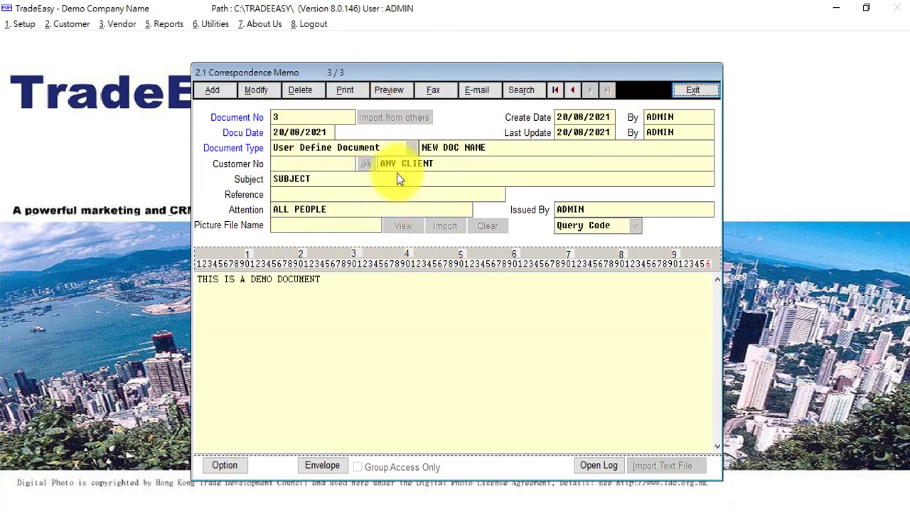
# Step: Add a new Job Order memo for the customer CLIENT C2
pyautogui.click(211, 87)
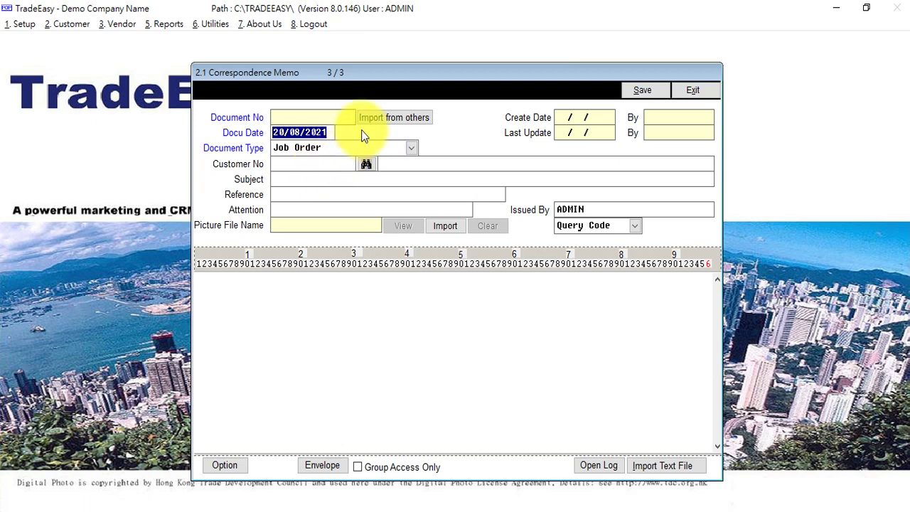
pyautogui.click(326, 166)
pyautogui.write('C2')
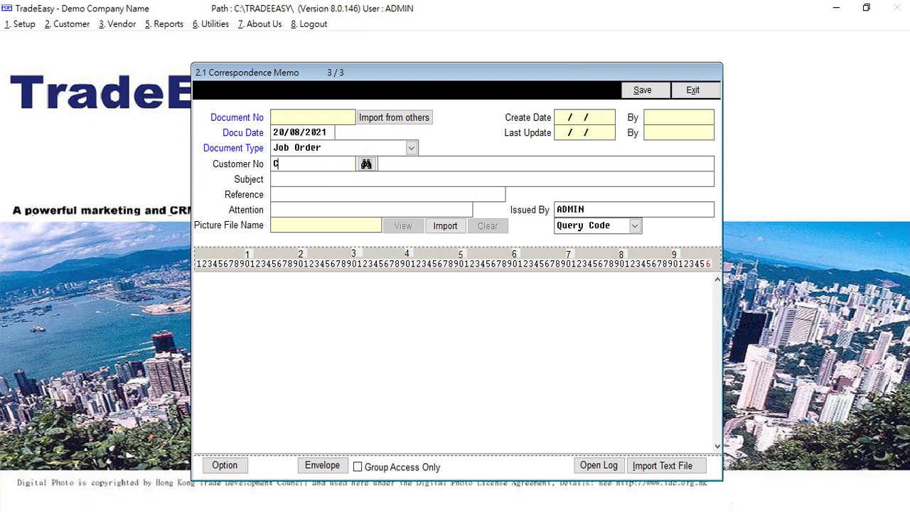
# Step: Import the subject and body text from the ANY CLIENT document into the new memo and save it
pyautogui.click(387, 117)
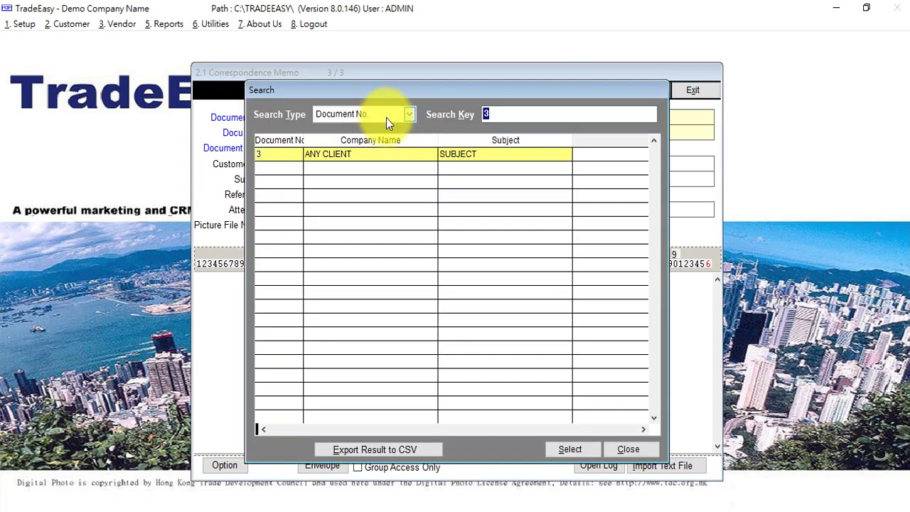
pyautogui.doubleClick(388, 154)
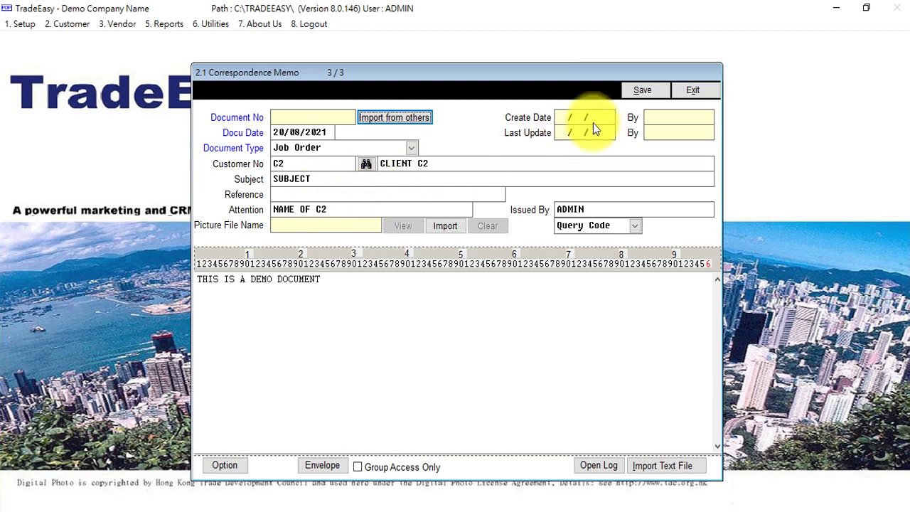
pyautogui.click(638, 90)
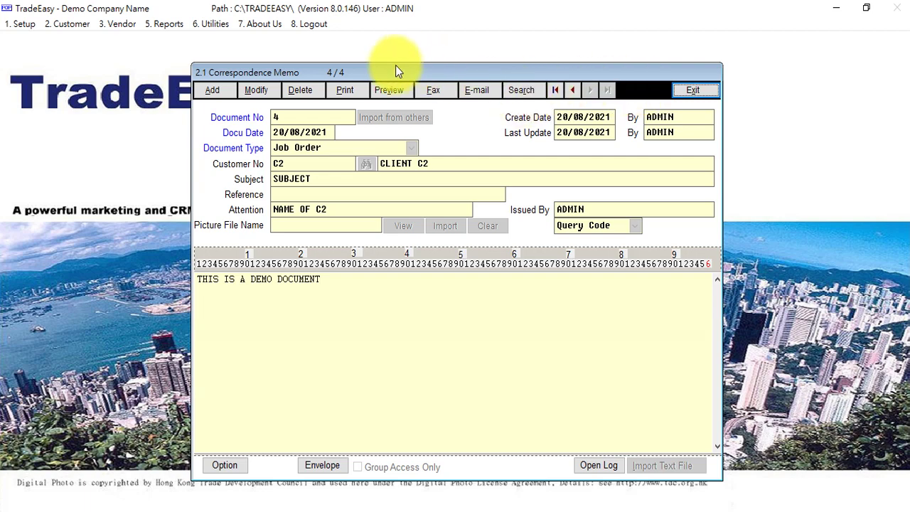
# Step: Preview the printed Job Order for CLIENT C2 using the default print information, and close the preview
pyautogui.click(381, 87)
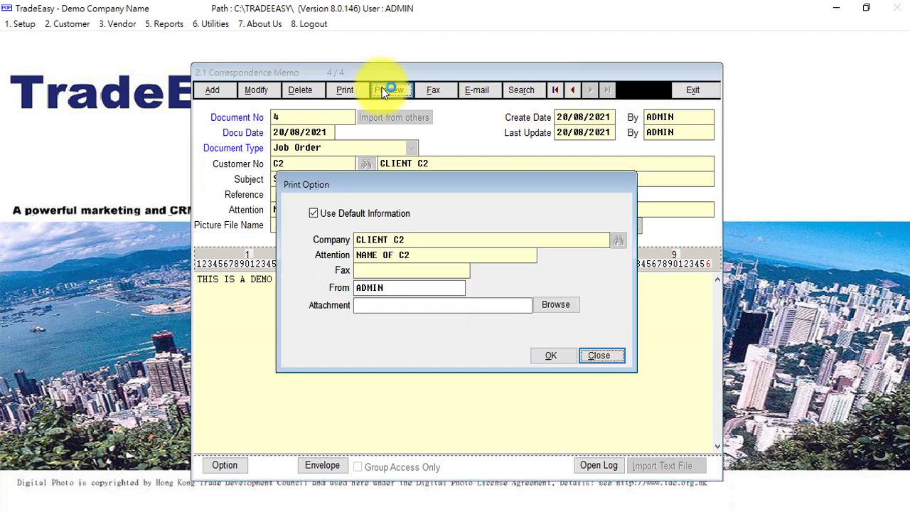
pyautogui.click(541, 353)
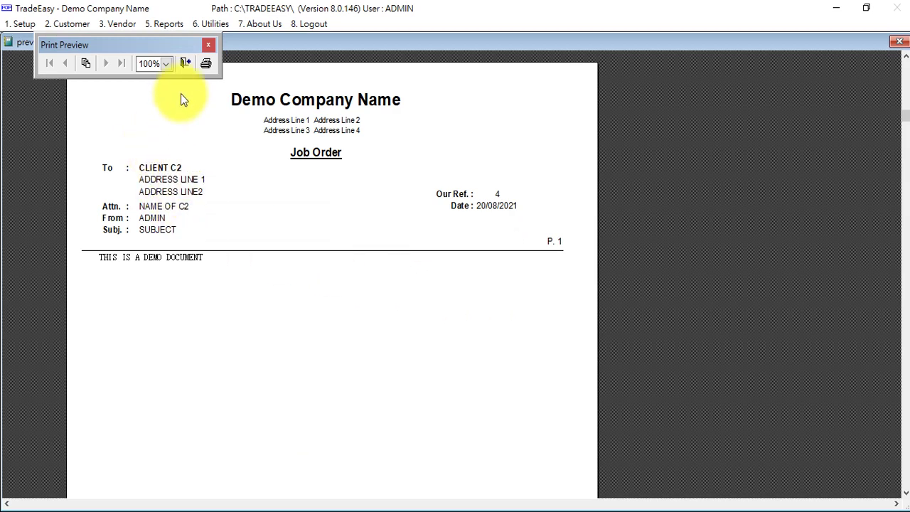
pyautogui.click(184, 62)
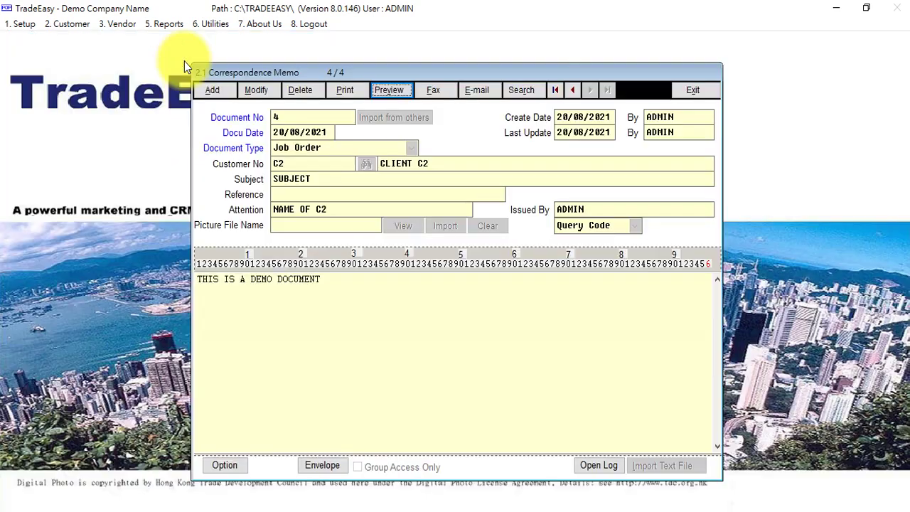